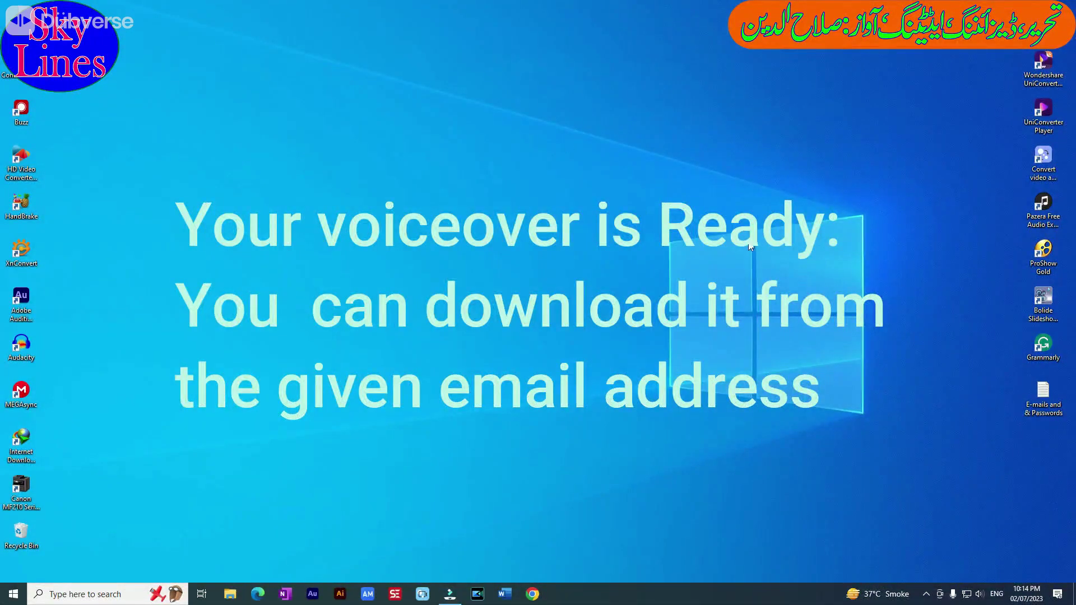
Open Chrome on the first profile, search Google for 'videomoz' and open the official Vidnoz site
right_click(462, 104)
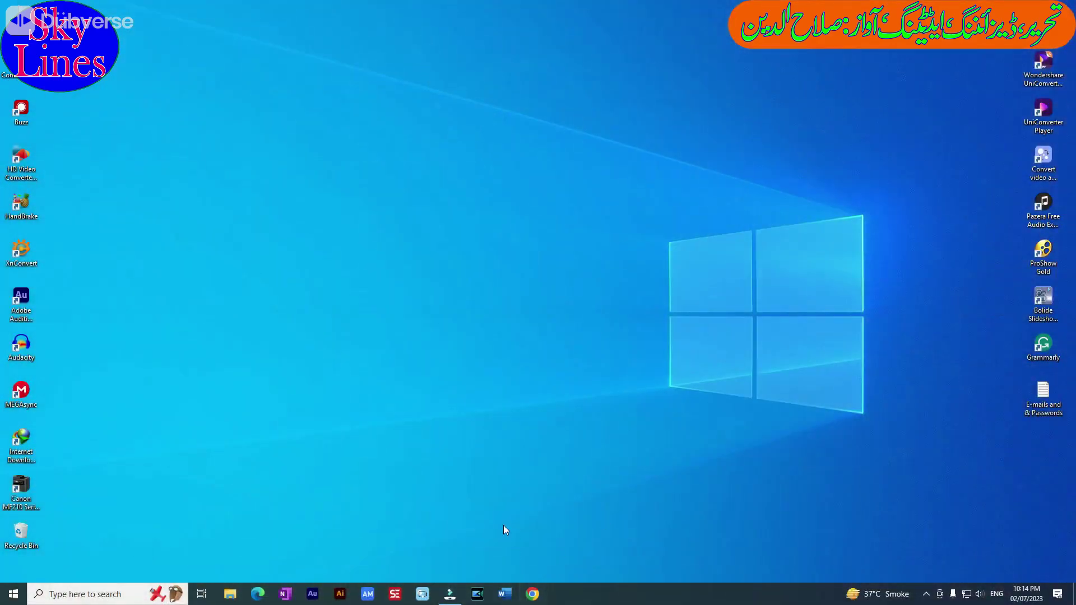
left_click(535, 595)
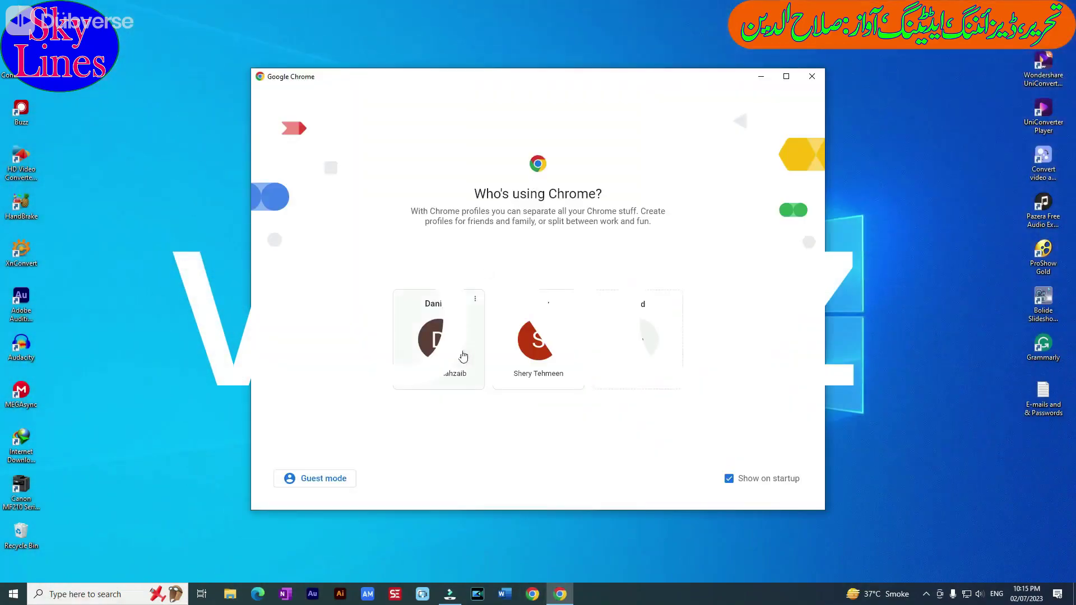
left_click(456, 350)
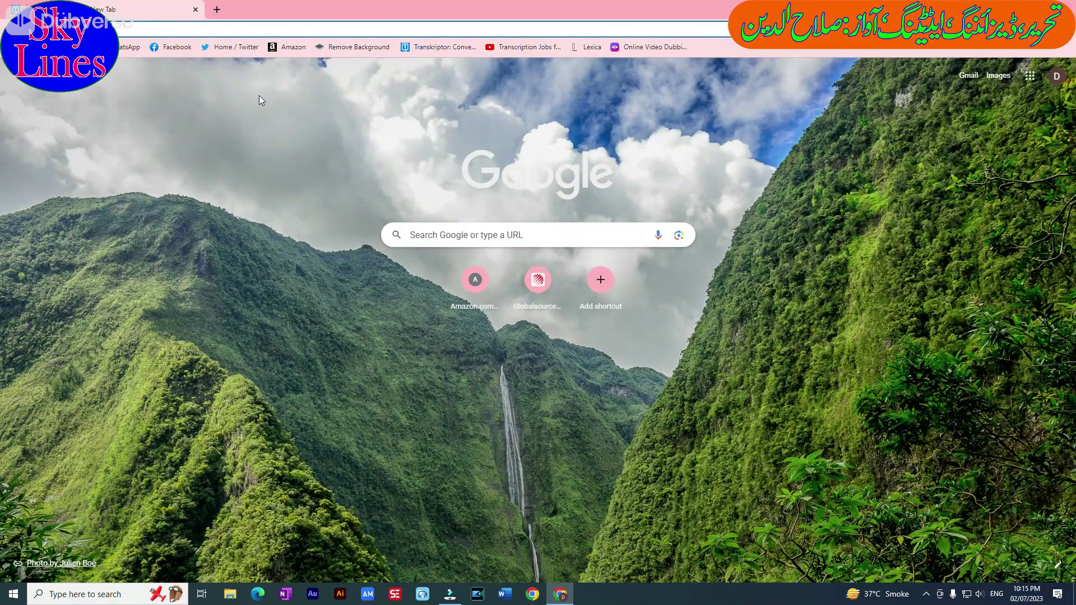
type("vide")
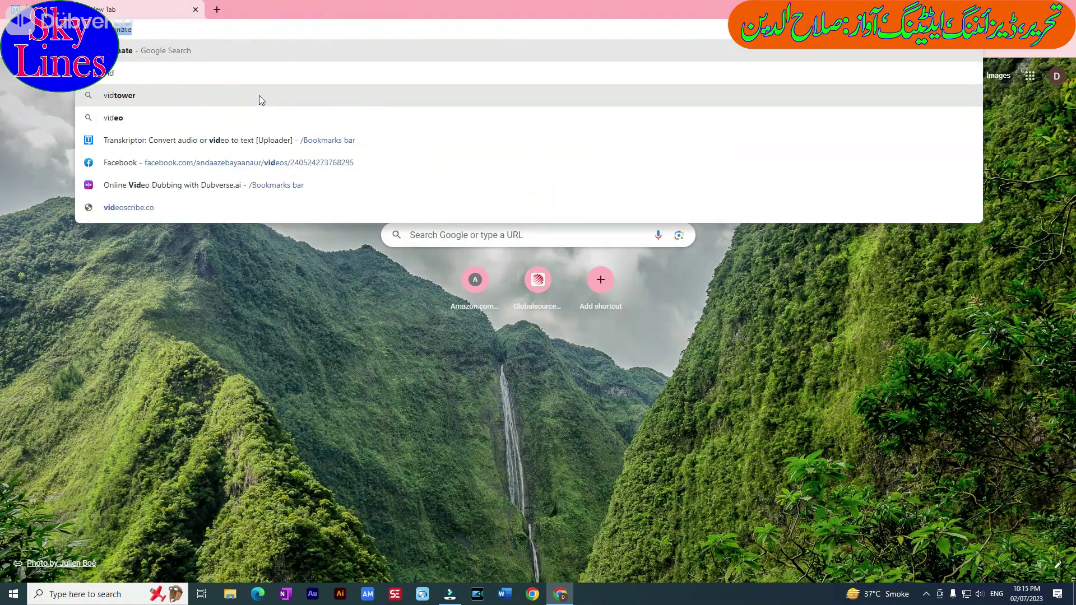
type("omoz")
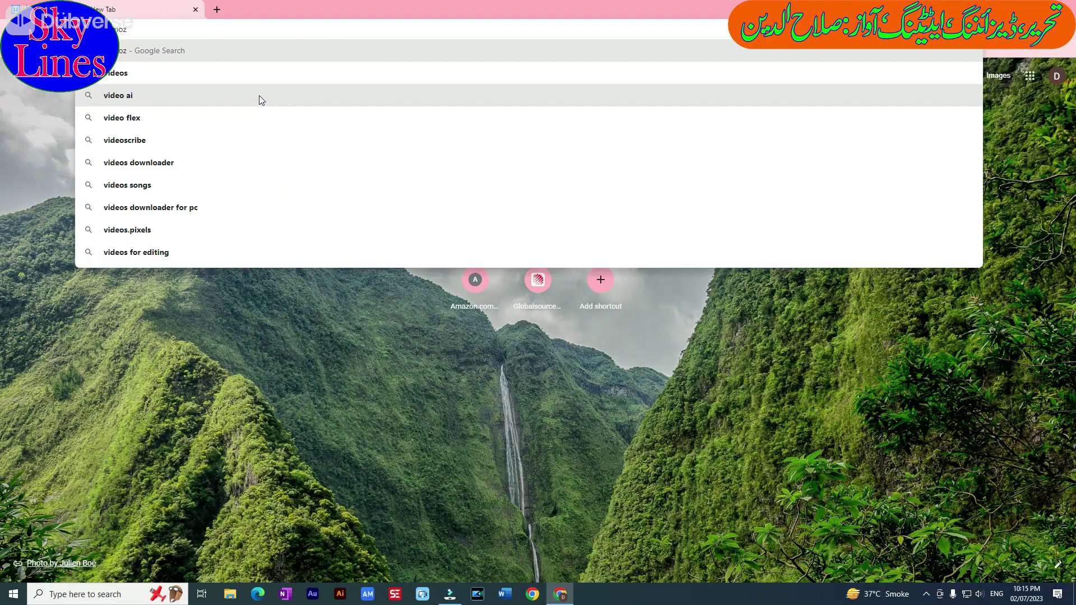
key("Return")
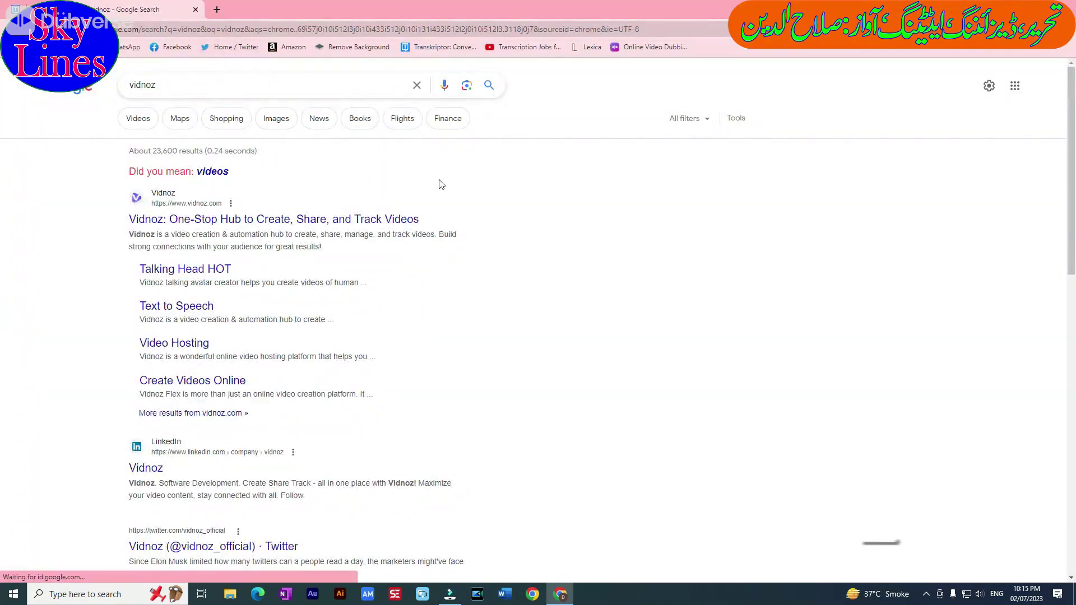
left_click(409, 220)
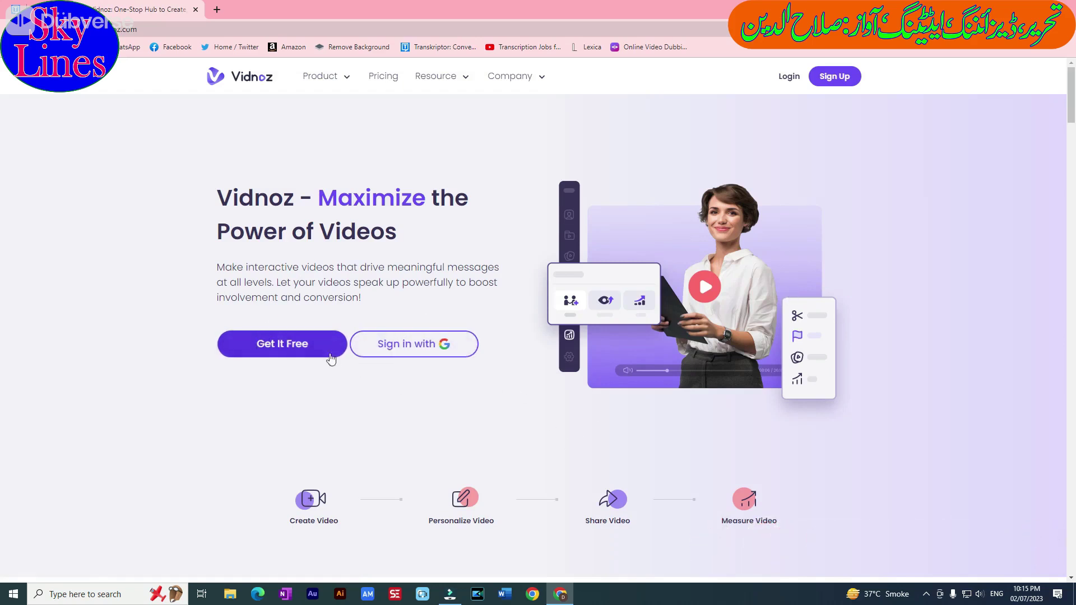
Start a free Vidnoz sign-up, block notifications, and sign up with the first Google account
left_click(268, 345)
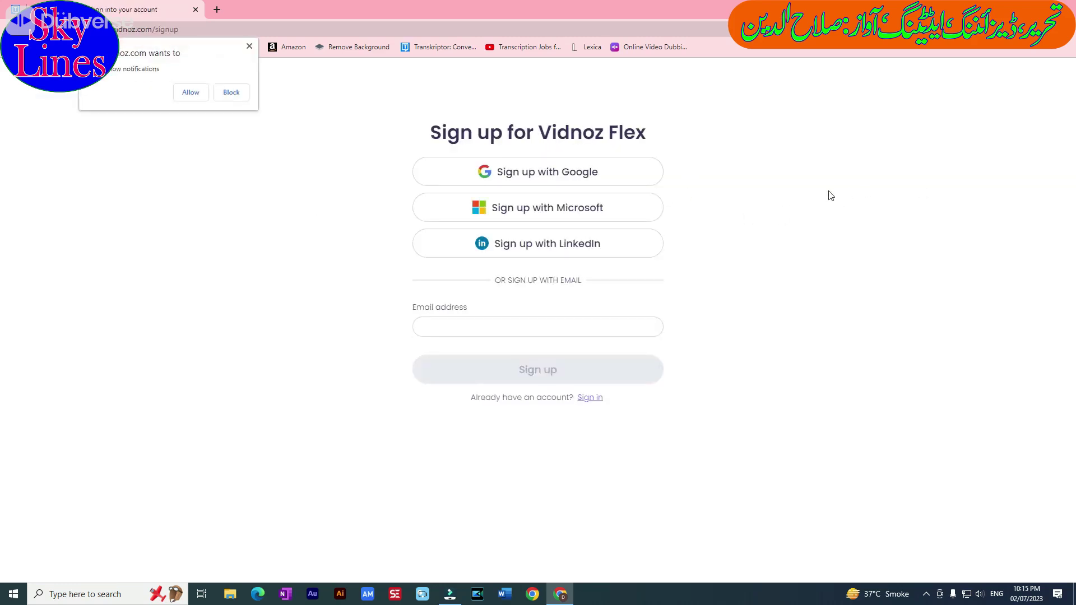
left_click(231, 94)
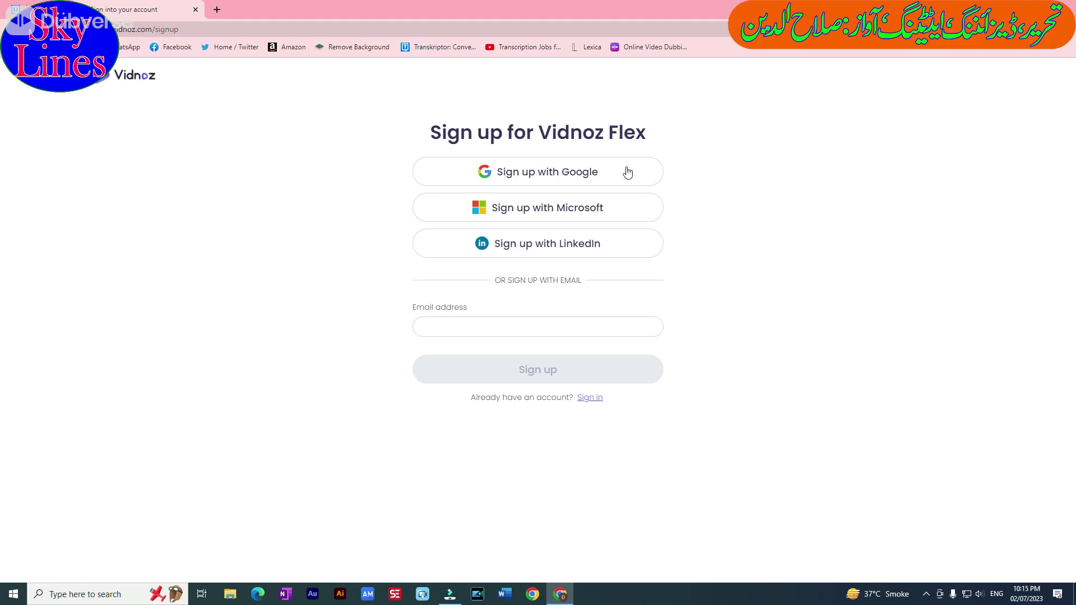
left_click(568, 177)
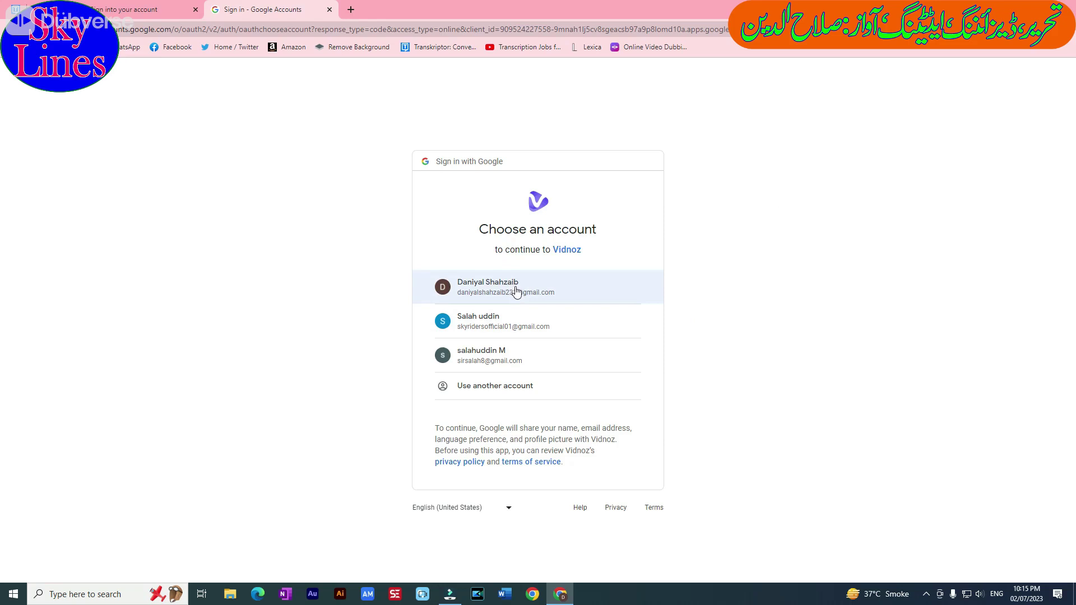
left_click(516, 290)
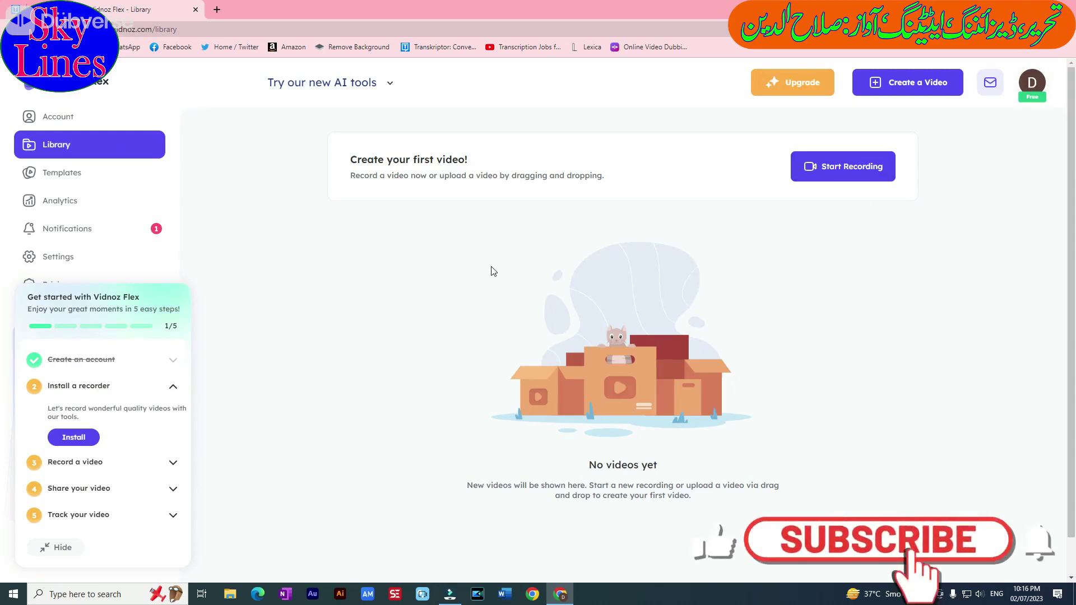
Open Talking Head from the 'Try our new AI tools' dropdown
left_click(294, 89)
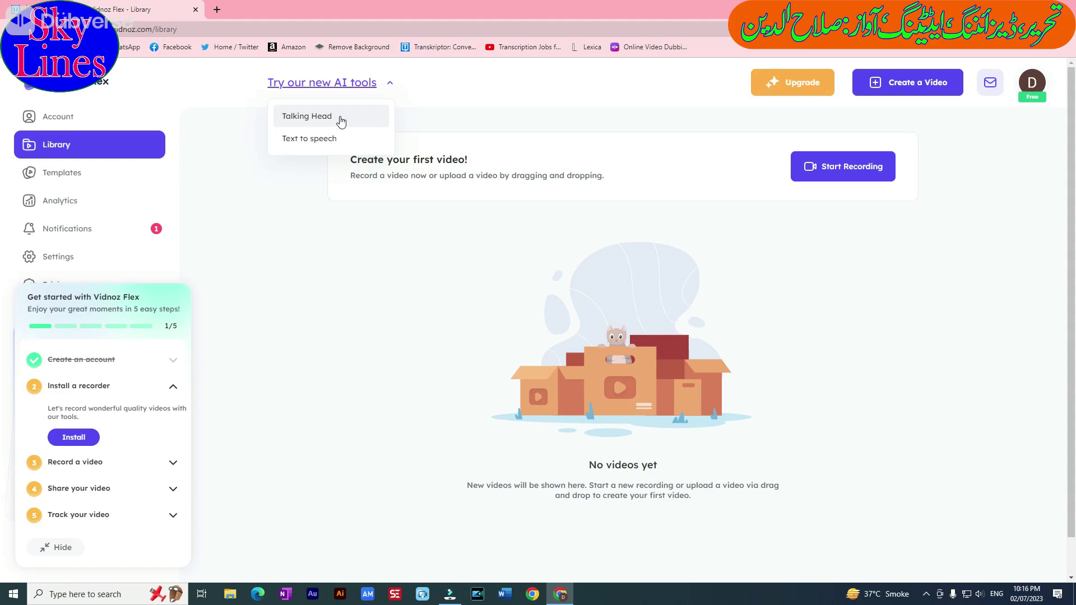
left_click(341, 119)
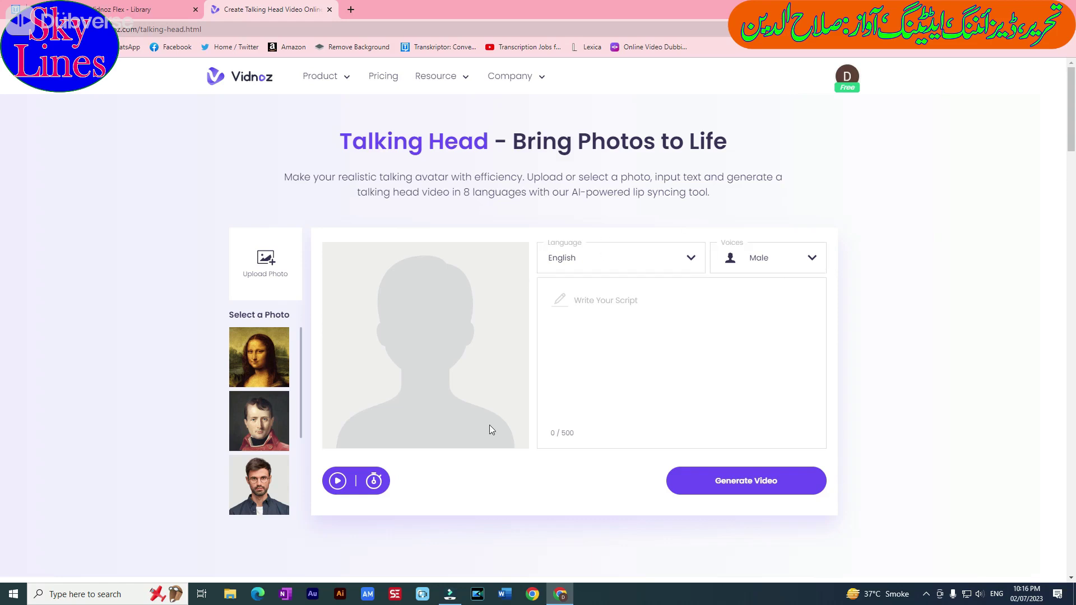
Try the bearded man and woman sample photos, then pick the man in the denim shirt
scroll(300, 336, "down", 3)
scroll(288, 499, "up", 2)
scroll(280, 504, "down", 2)
scroll(276, 504, "up", 2)
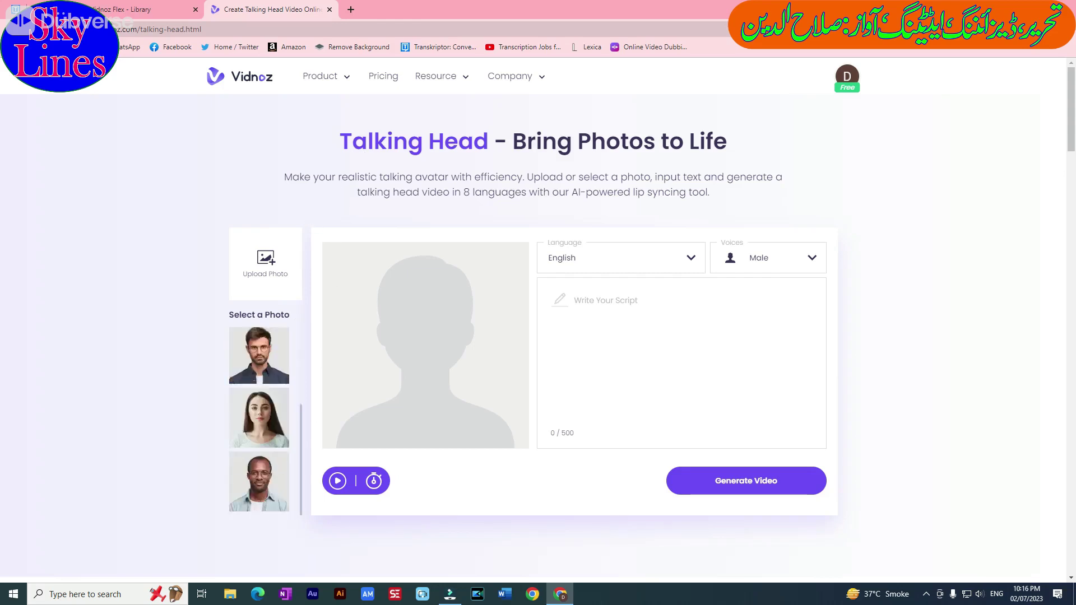
left_click(261, 348)
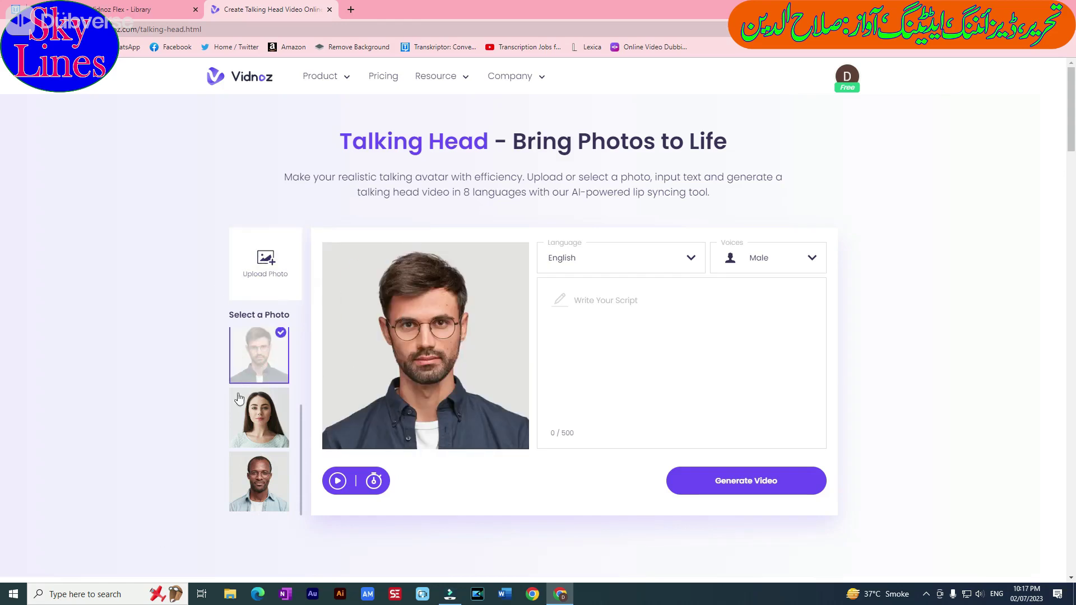
left_click(264, 432)
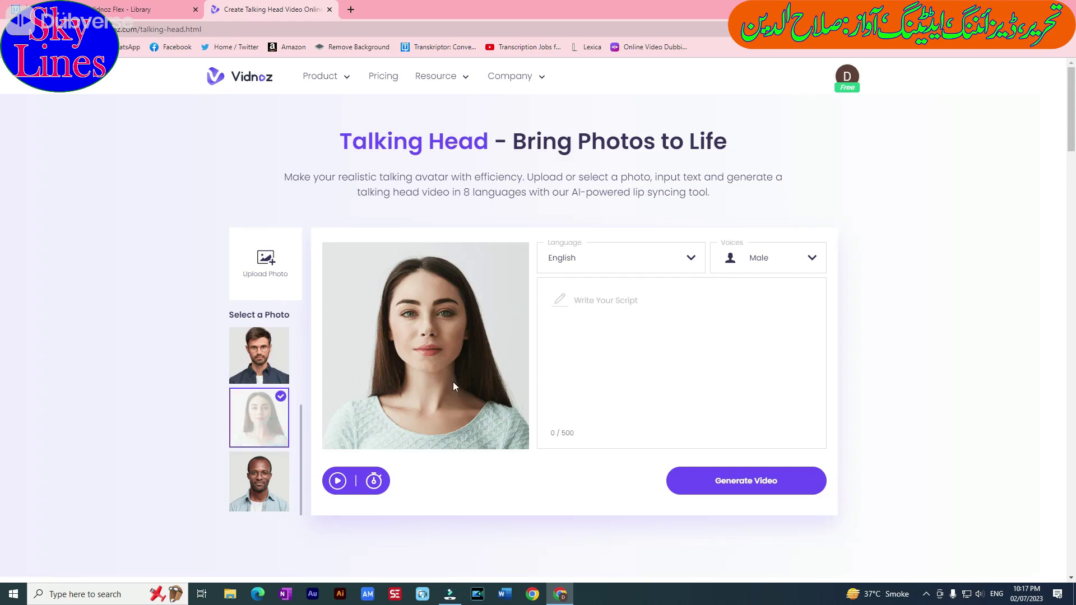
left_click(267, 490)
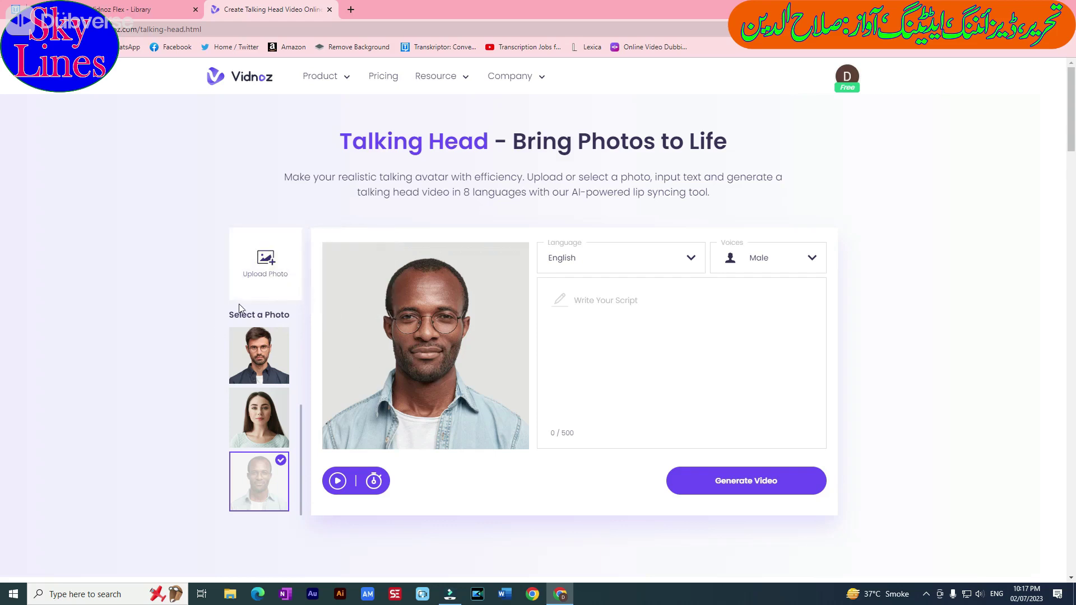
mouse_move(271, 287)
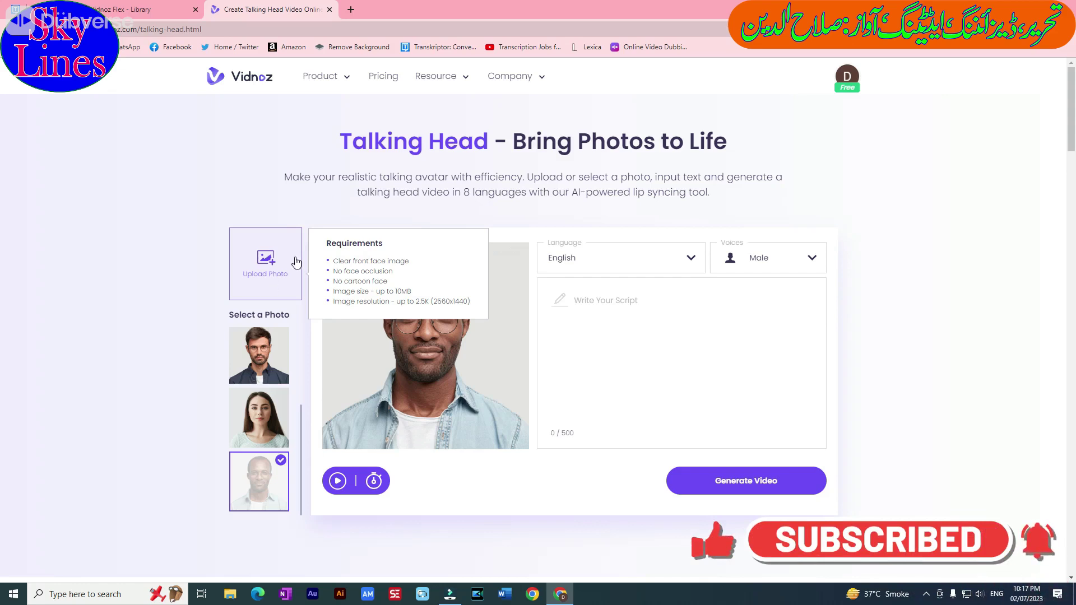
Bring up the custom photo upload, browse to the AI Videos folder, then cancel without uploading
left_click(269, 274)
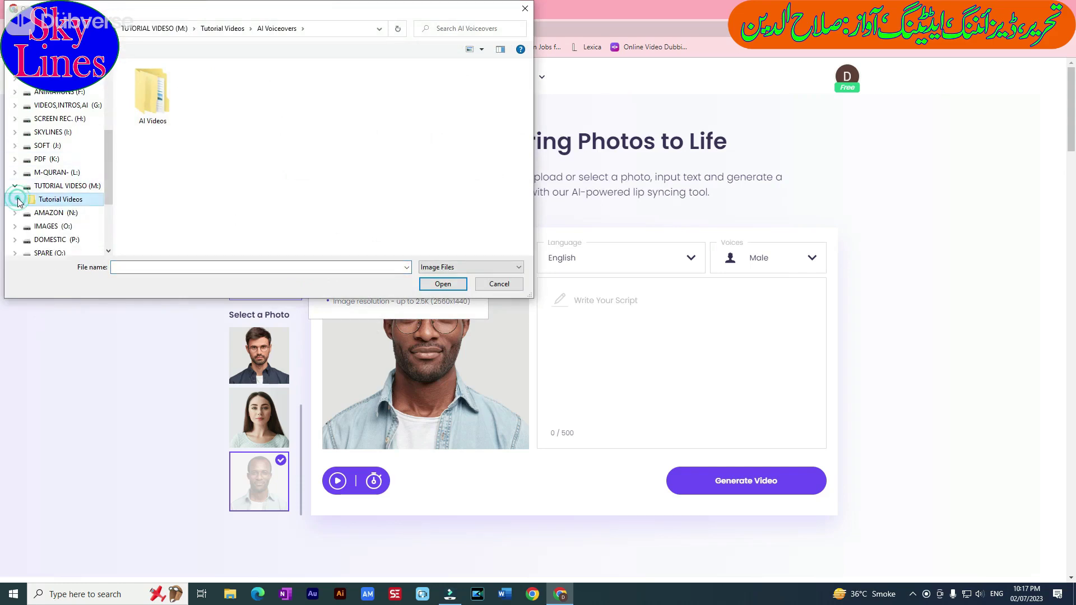
scroll(23, 203, "down", 3)
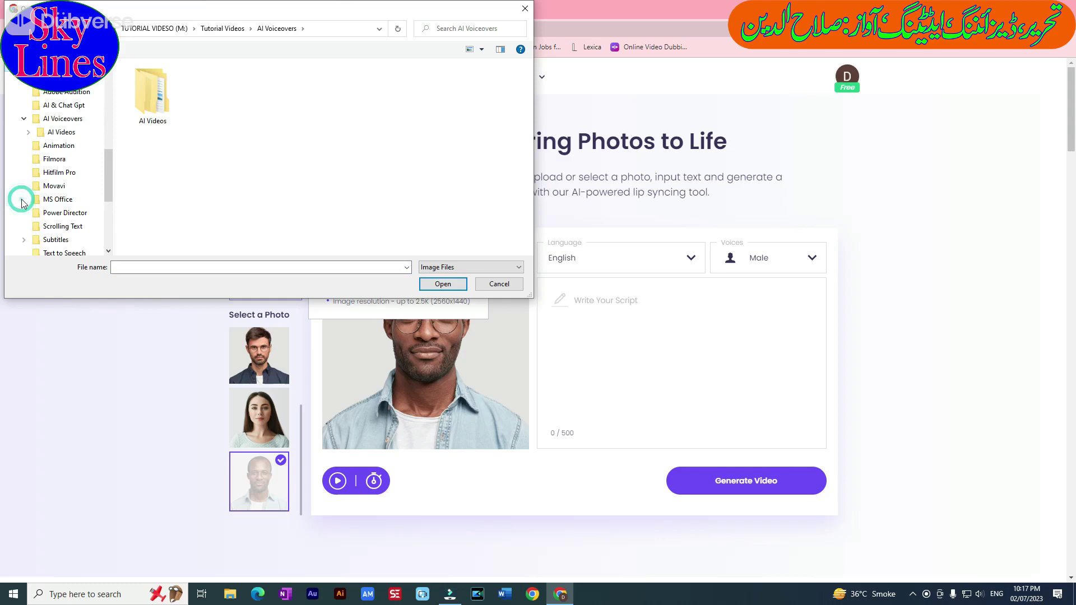
left_click(163, 108)
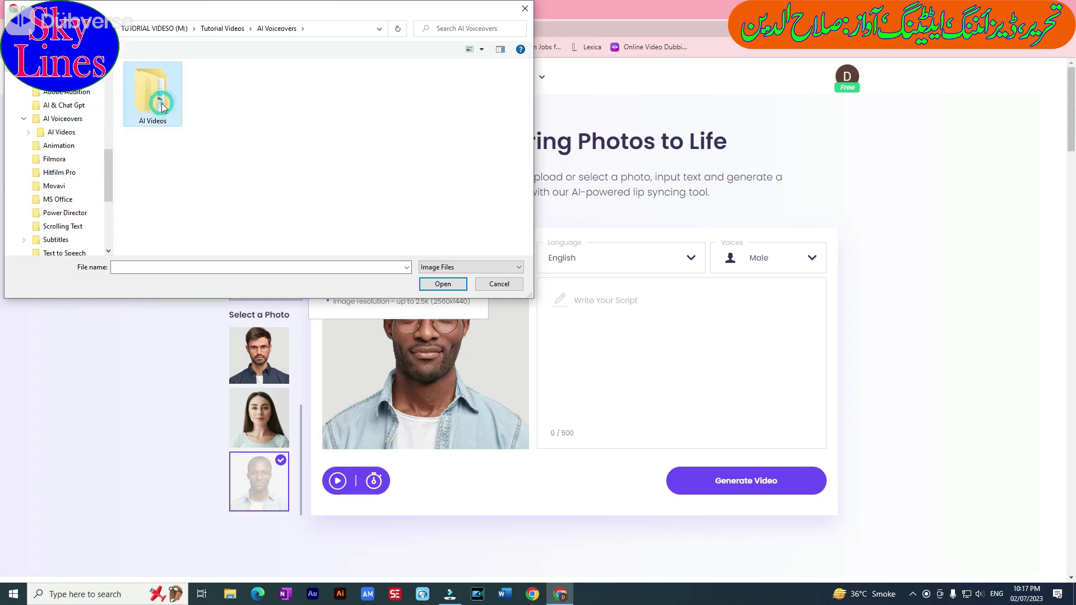
left_click(499, 285)
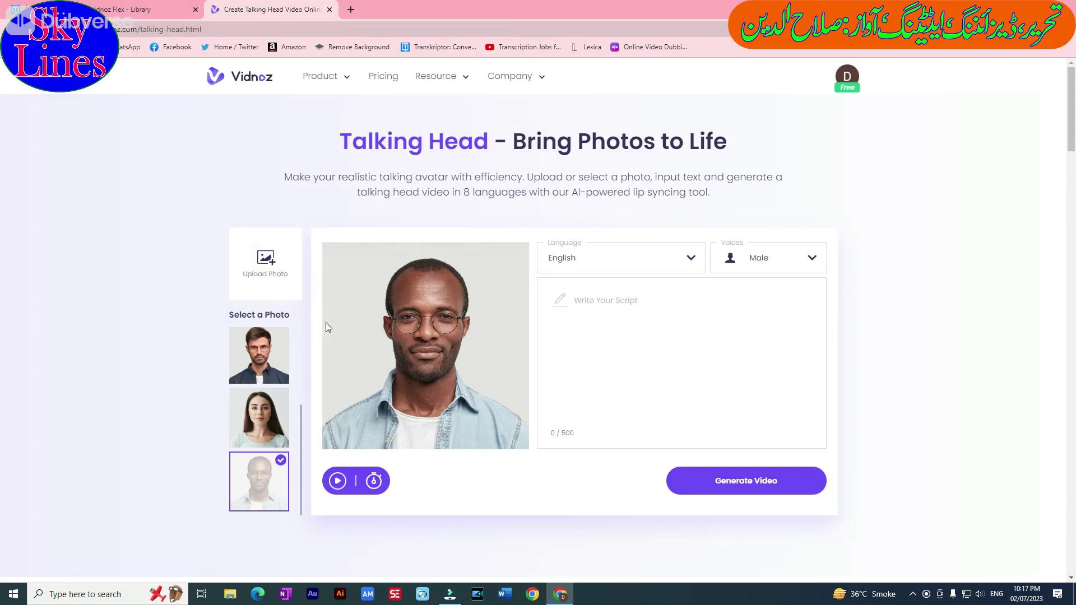
Choose the bearded man in glasses as avatar and keep the Male voice
left_click(270, 355)
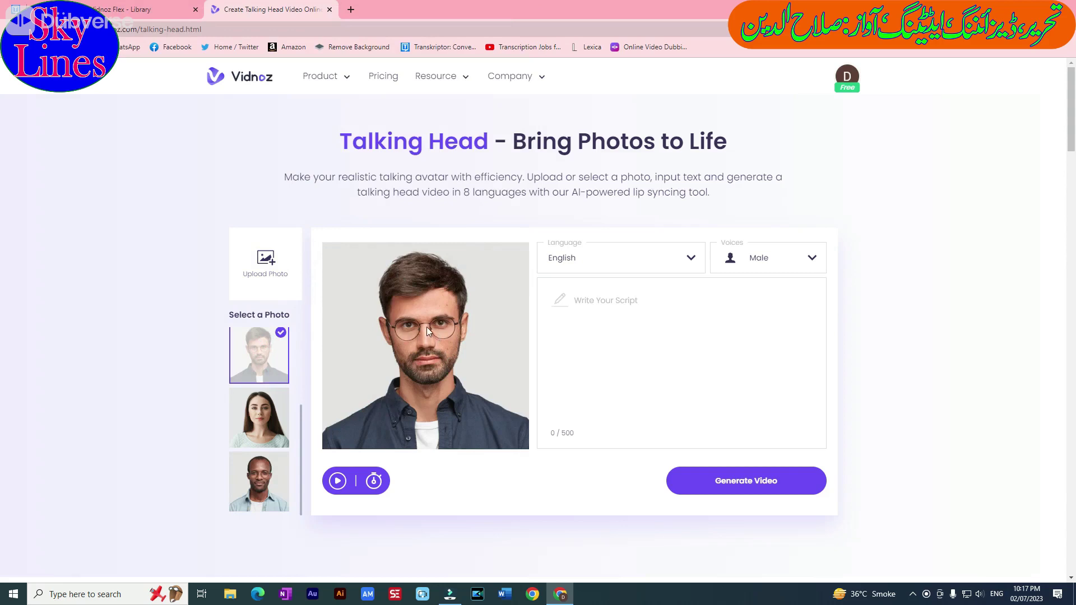
left_click(660, 305)
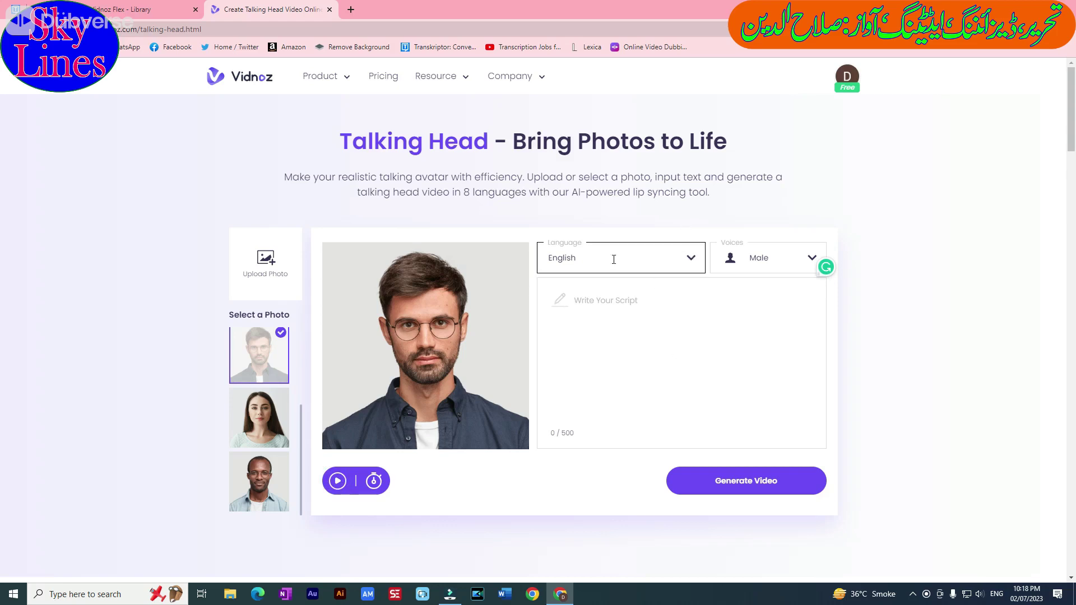
left_click(811, 262)
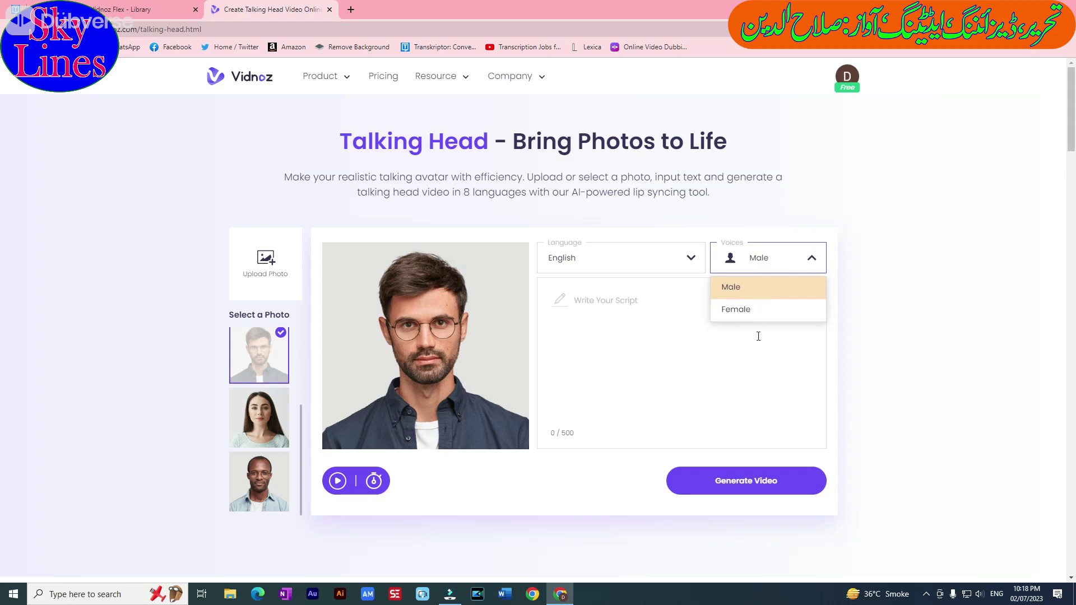
left_click(756, 286)
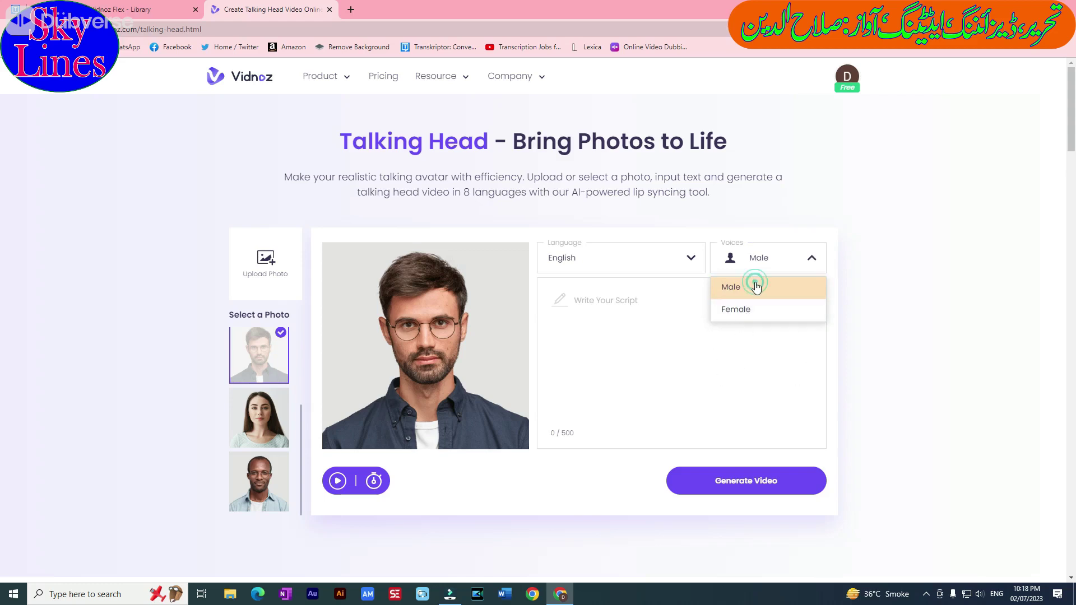
left_click(779, 344)
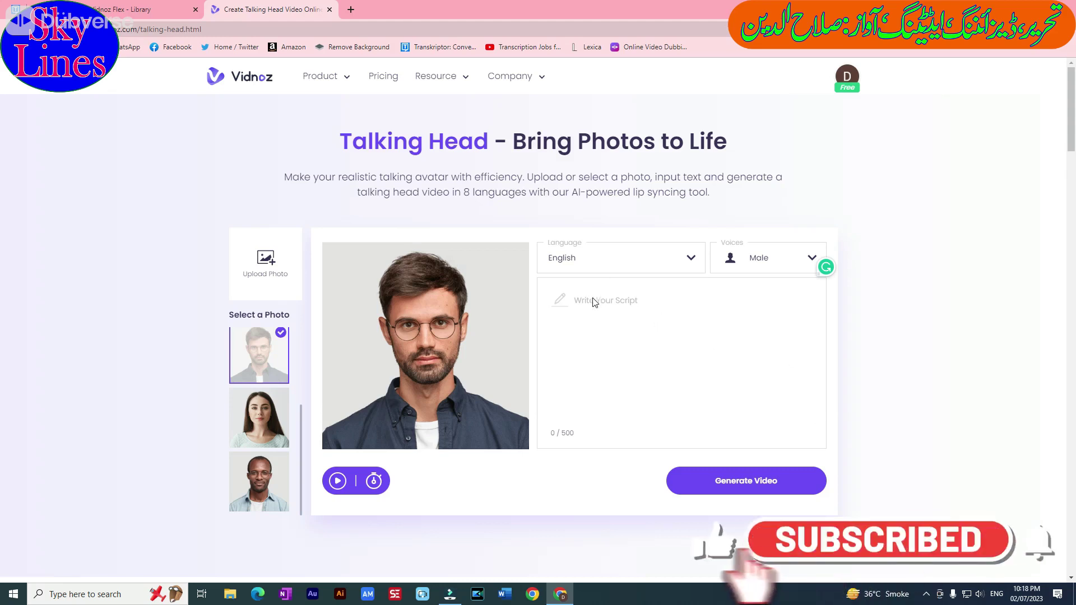
Enter 'wo bhi likh sktay hain.' as the script, select it all, and switch to Word
left_click(658, 301)
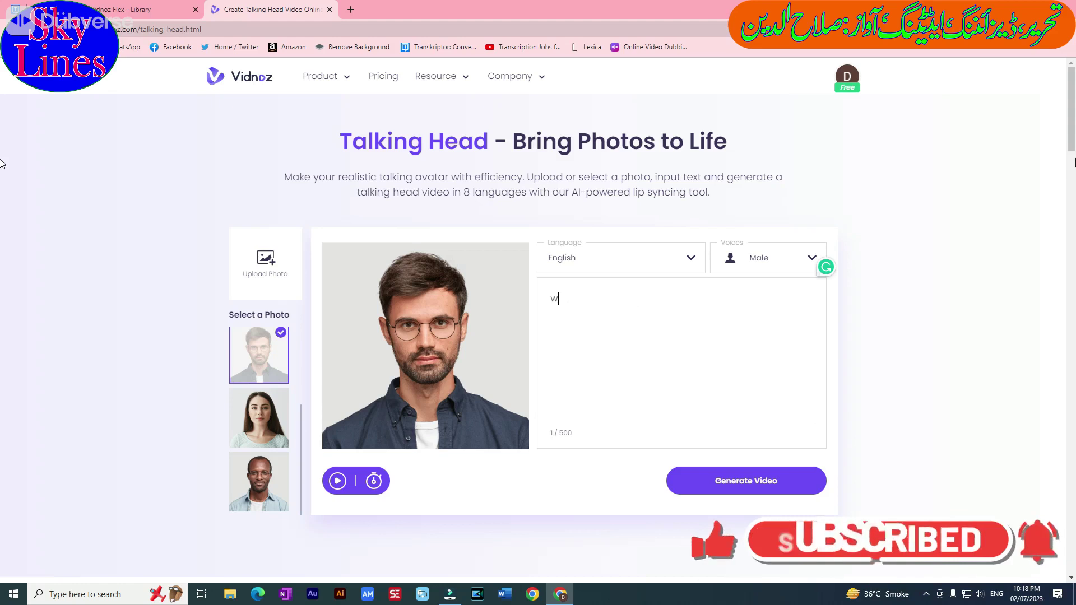
type("wo b")
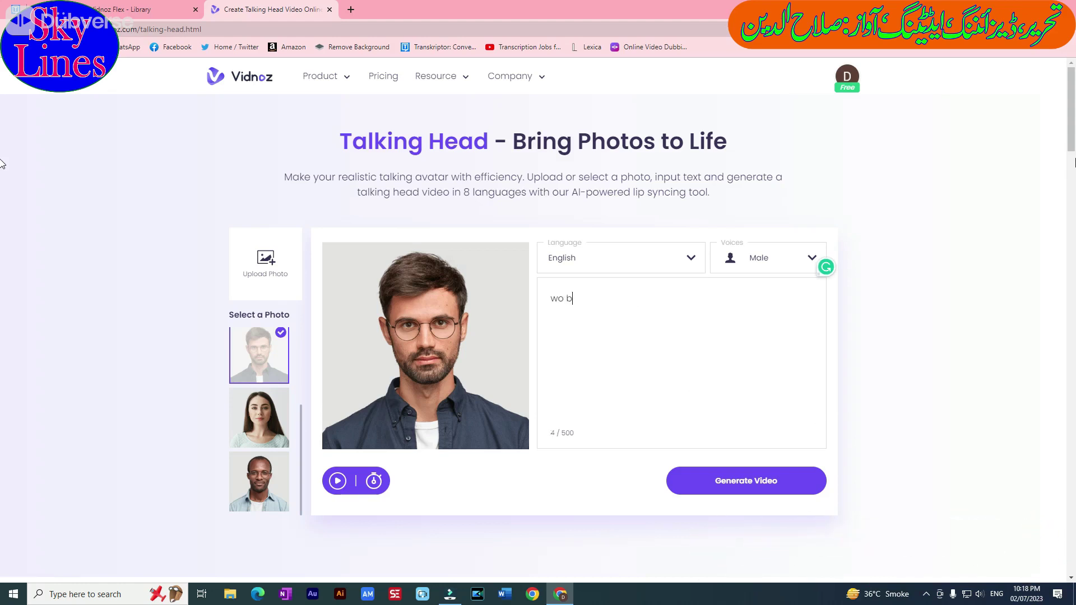
type("hi likh sktay h")
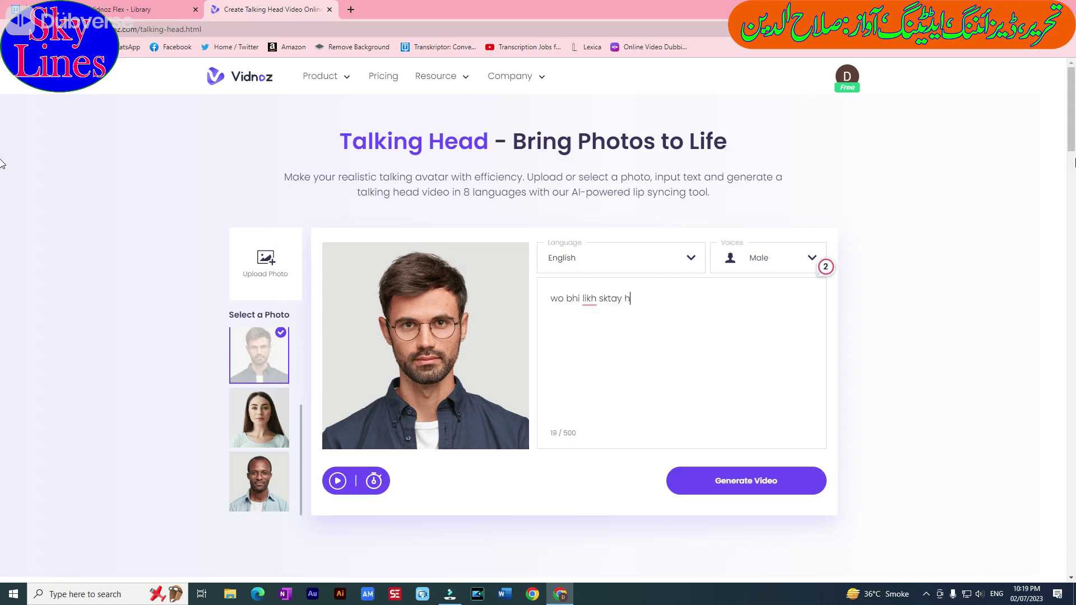
type("ain.")
key("ctrl+a")
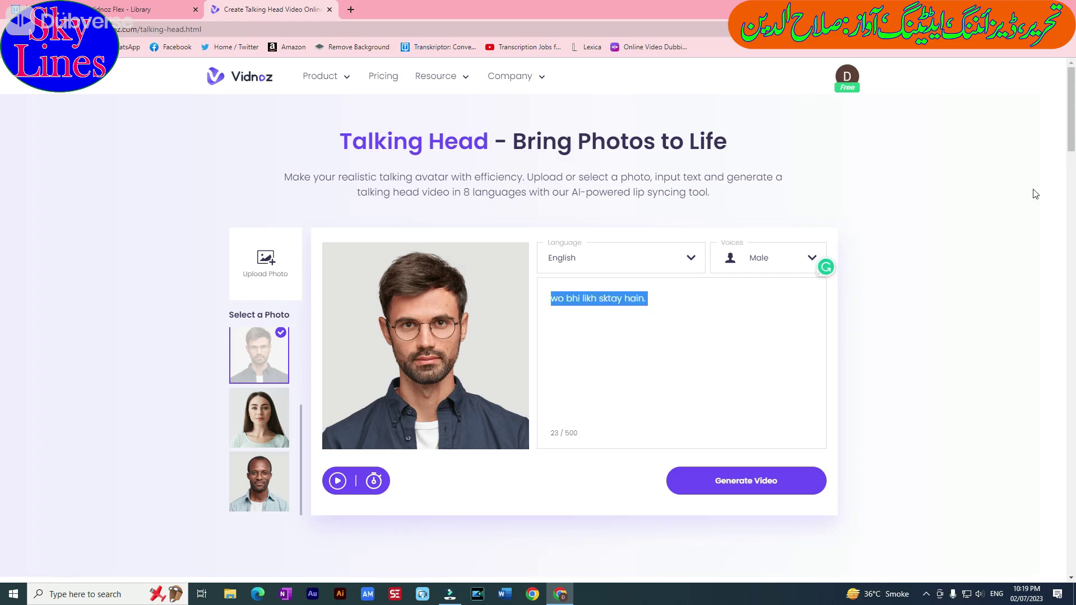
left_click(505, 597)
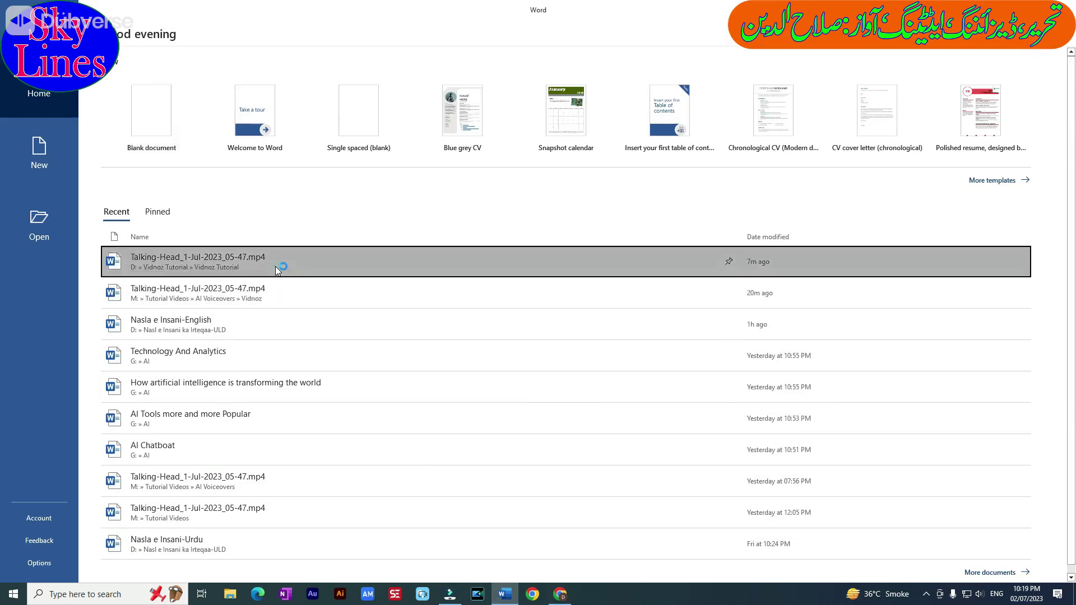
Copy the first Urdu paragraph from the Talking Head Creation document and select the Vidnoz script
left_click(275, 267)
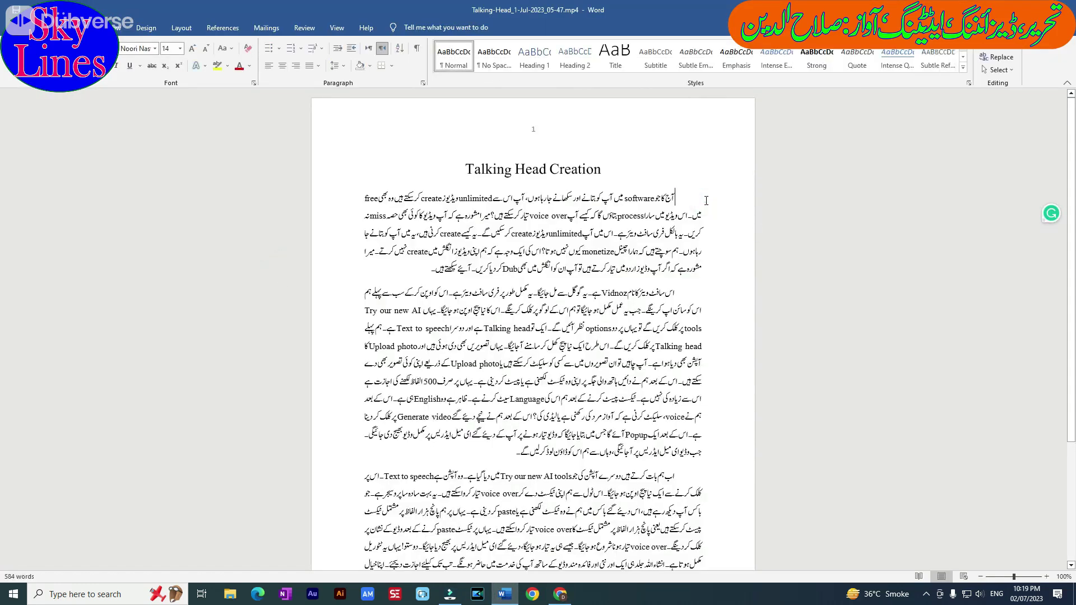
double_click(707, 202)
key("ctrl+w")
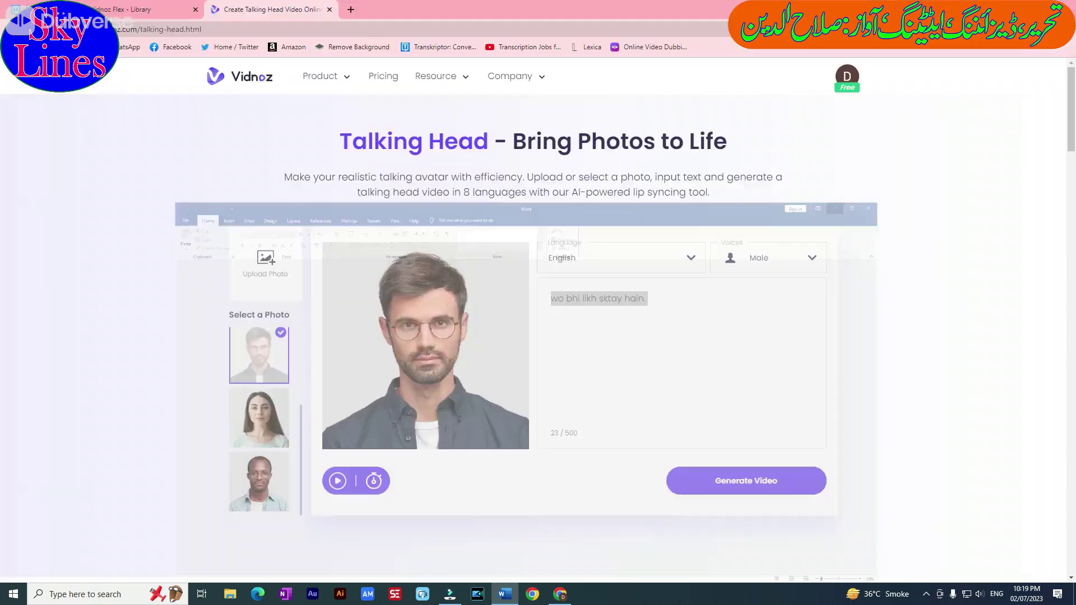
key("ctrl+a")
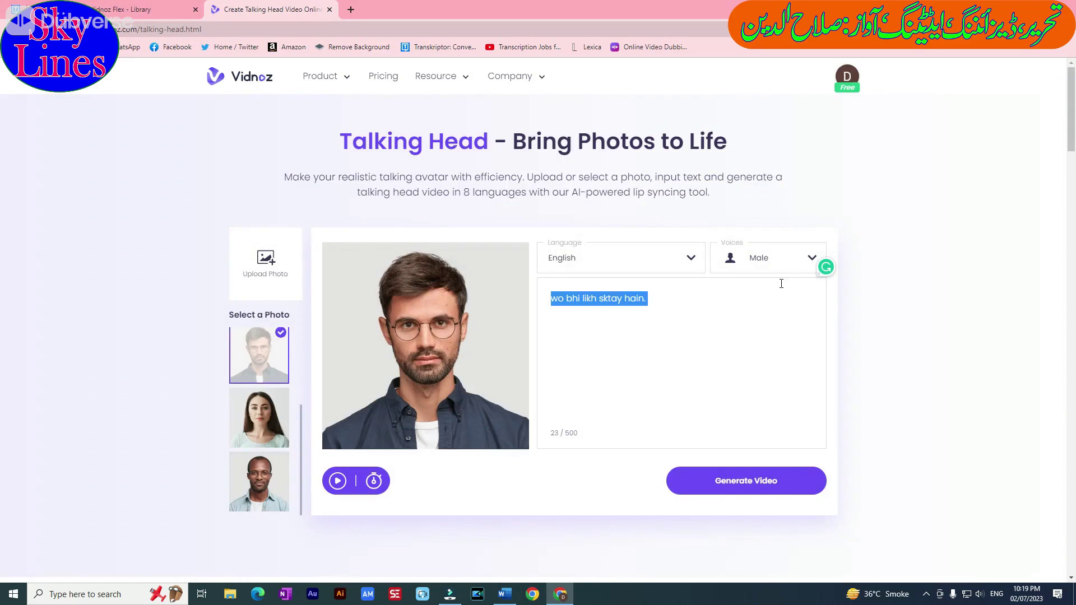
Paste the Urdu paragraph as the script, set it right to left, and trim it to 496 characters
key("BackSpace")
key("ctrl+v")
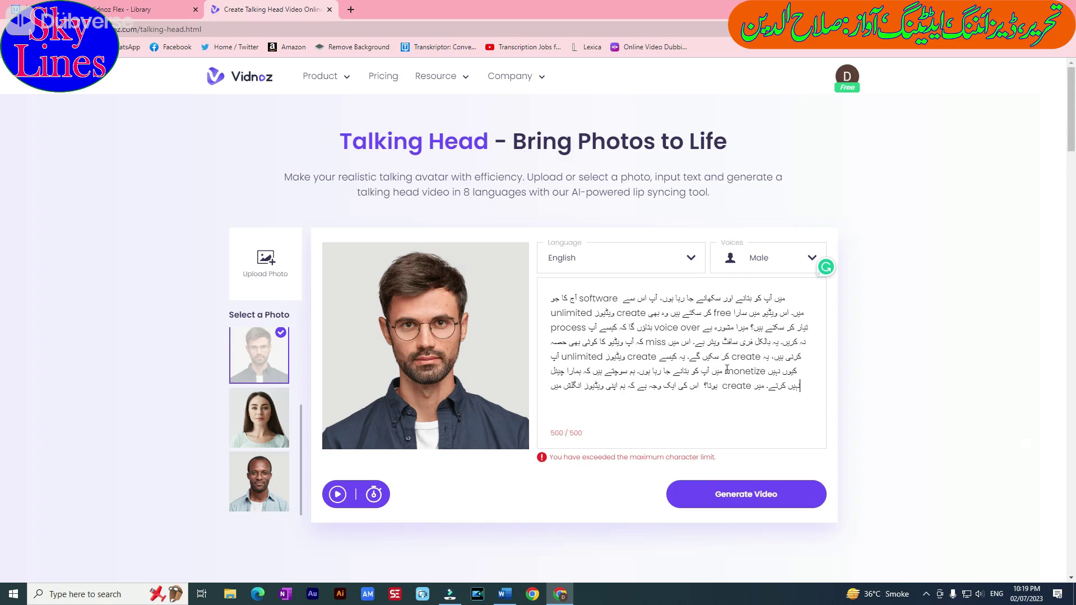
right_click(701, 329)
mouse_move(790, 474)
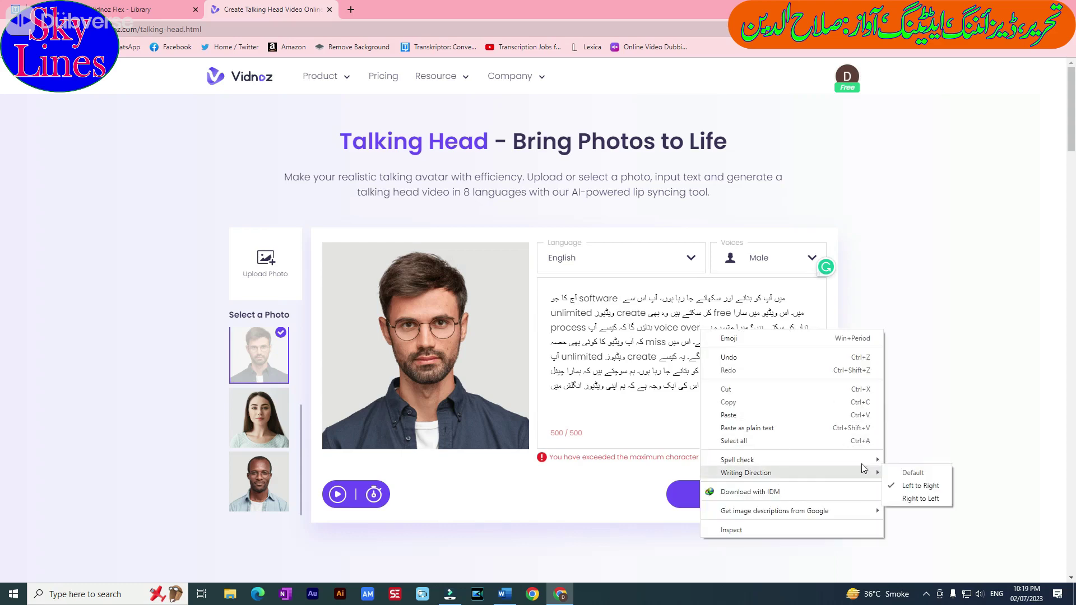
left_click(920, 498)
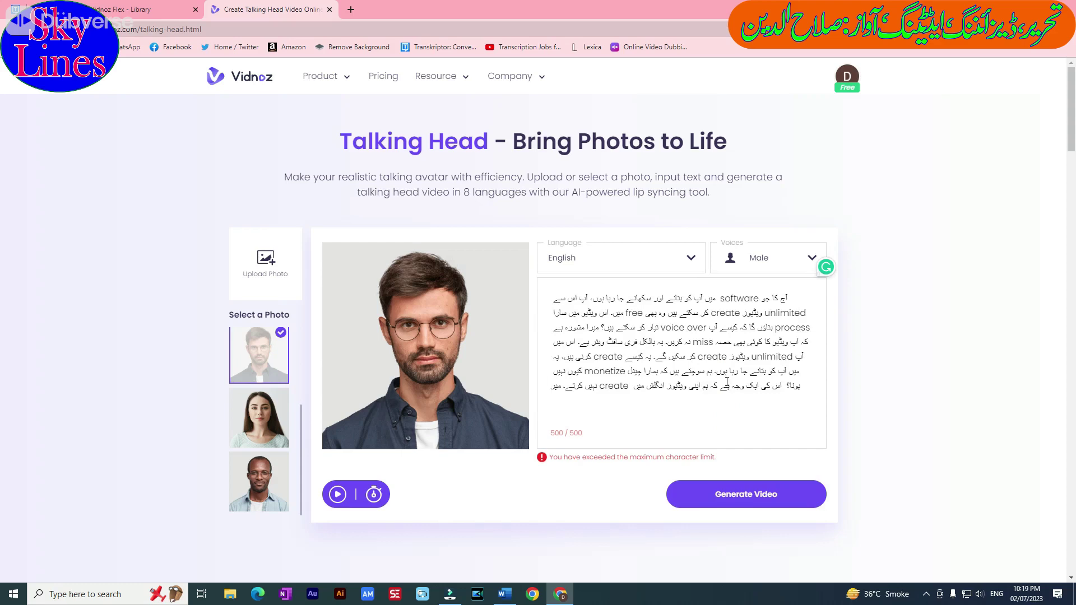
key("ctrl+shift+Left")
key("BackSpace")
key("BackSpace")
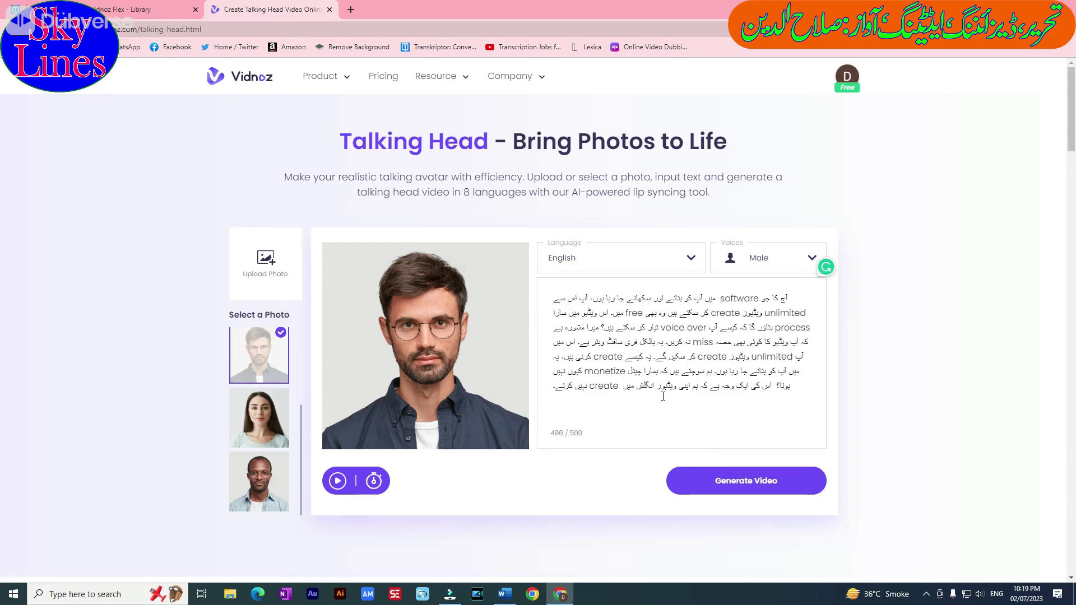
Generate the Urdu talking-head video and dismiss the notice that it will be emailed
left_click(626, 417)
left_click(748, 480)
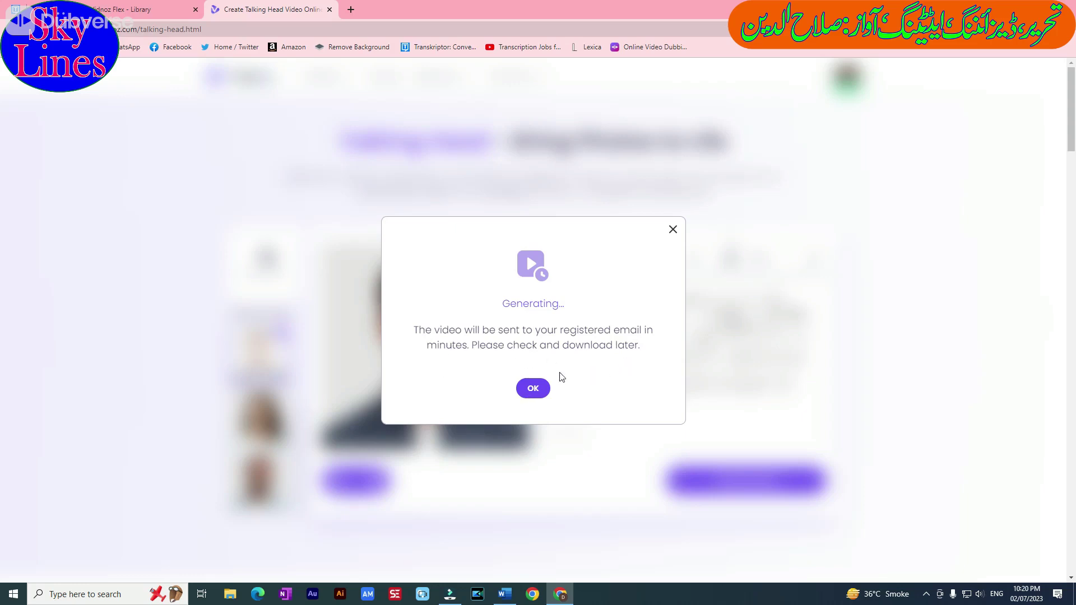
left_click(533, 387)
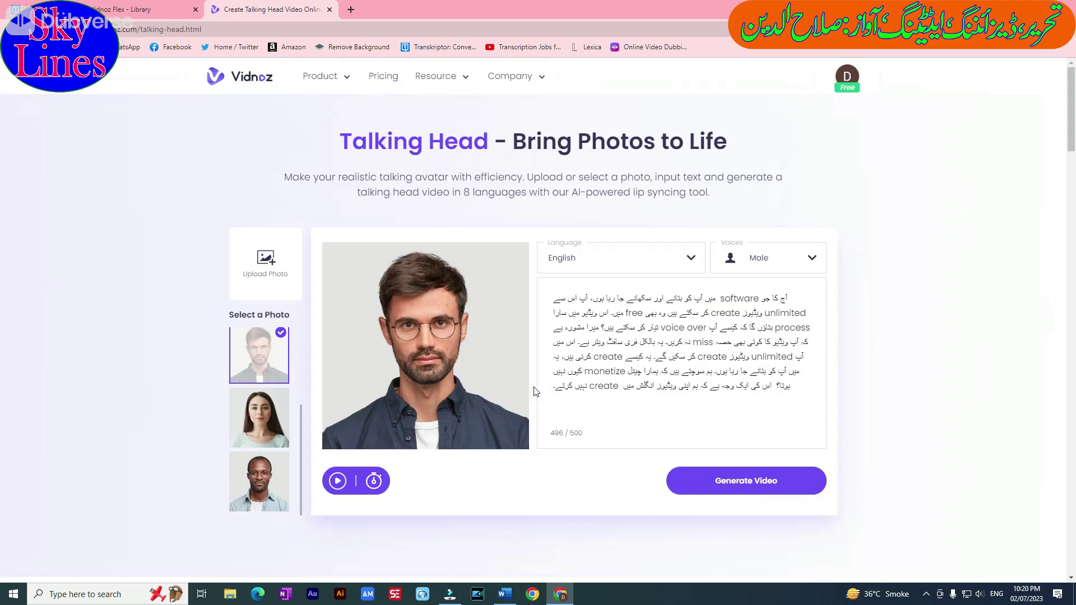
left_click(579, 397)
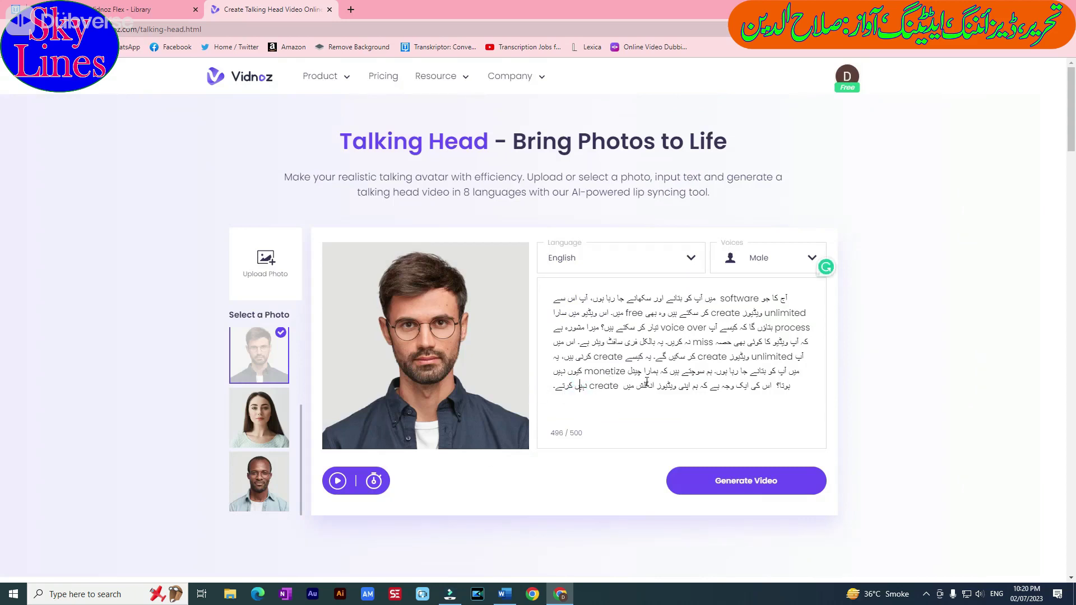